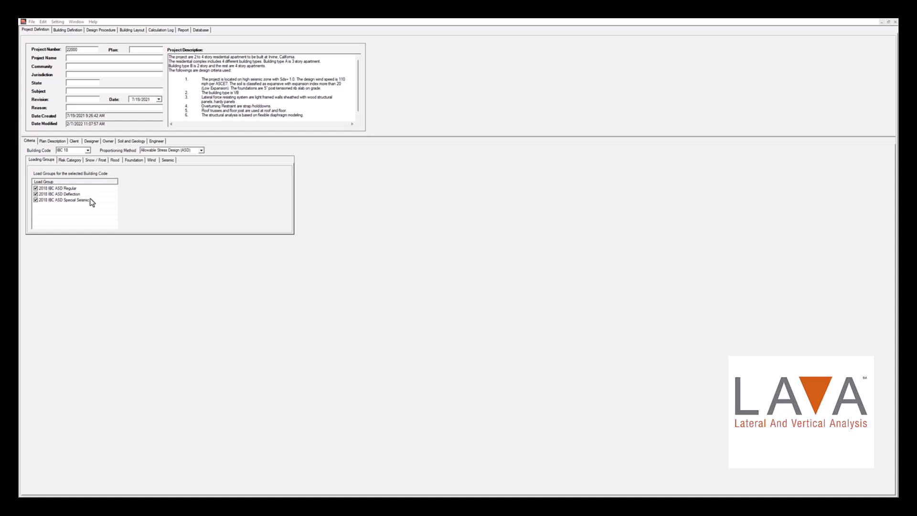
Apply the SFR_TRACT_CA_WOOD building group to the building definition's load assemblies
click(78, 32)
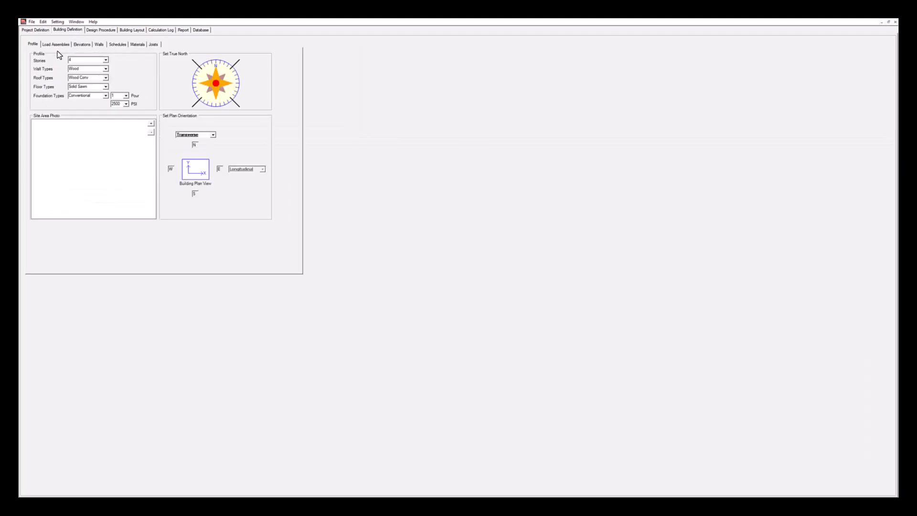
click(57, 45)
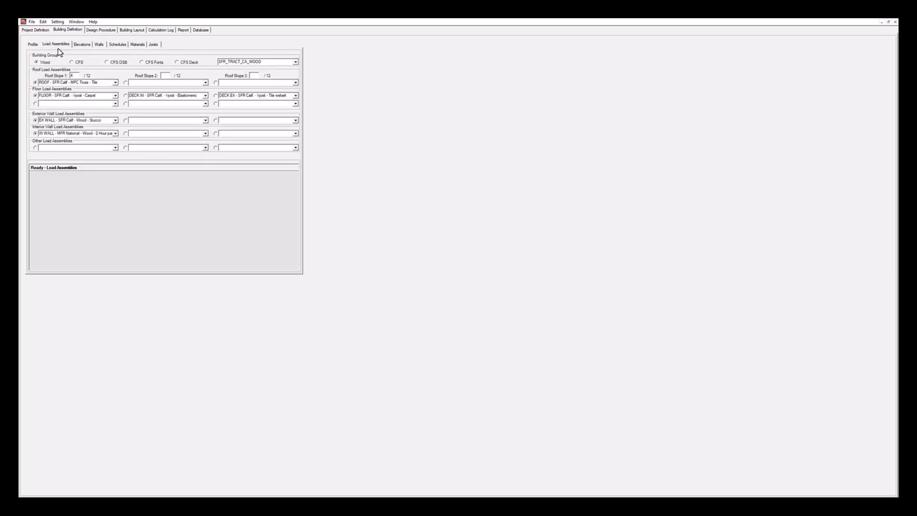
click(233, 61)
click(297, 63)
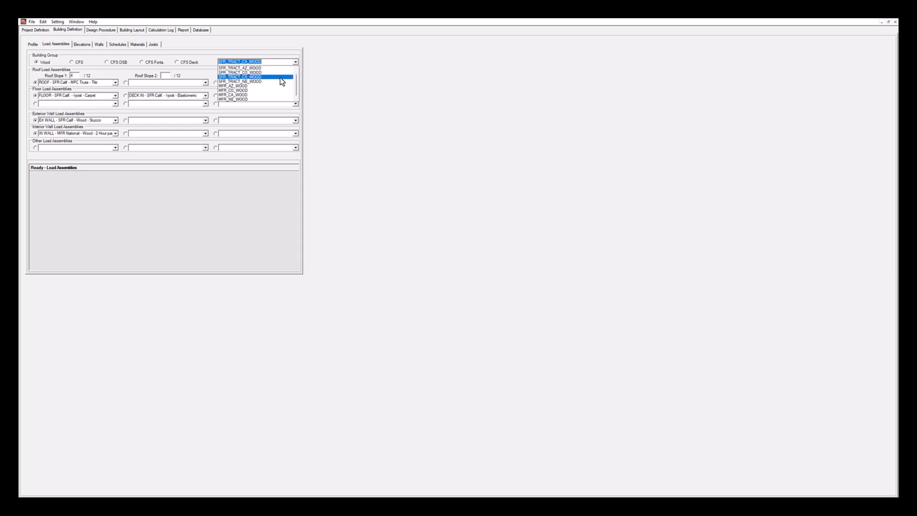
click(282, 77)
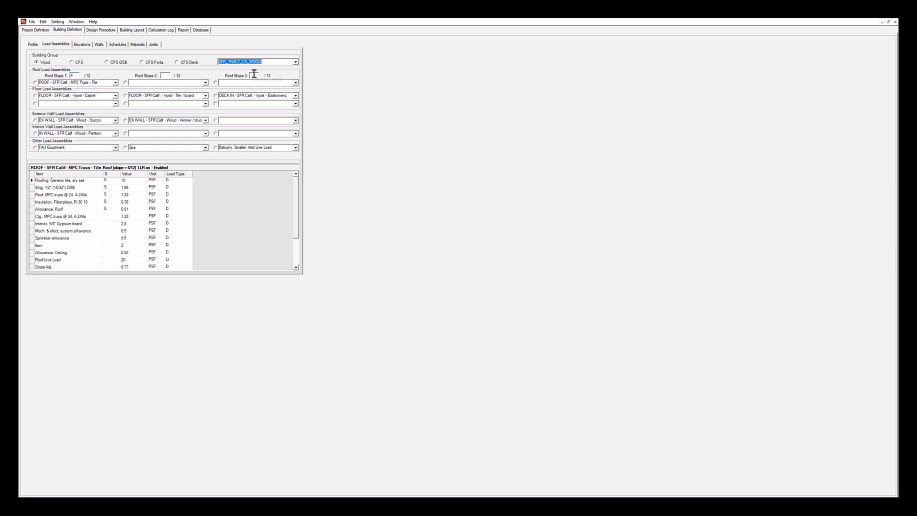
Review the available assemblies for the first roof slope and the load breakdown of the MPC Truss - Tile roof
click(36, 83)
click(115, 83)
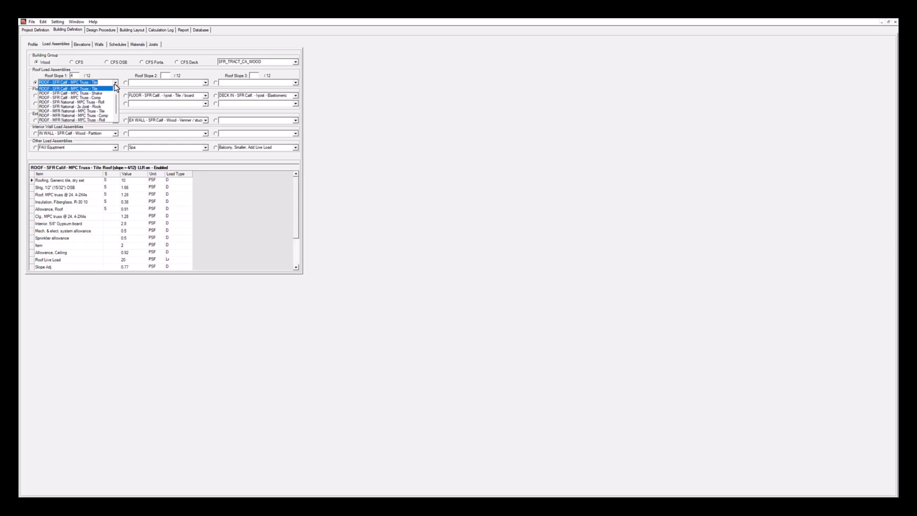
click(114, 83)
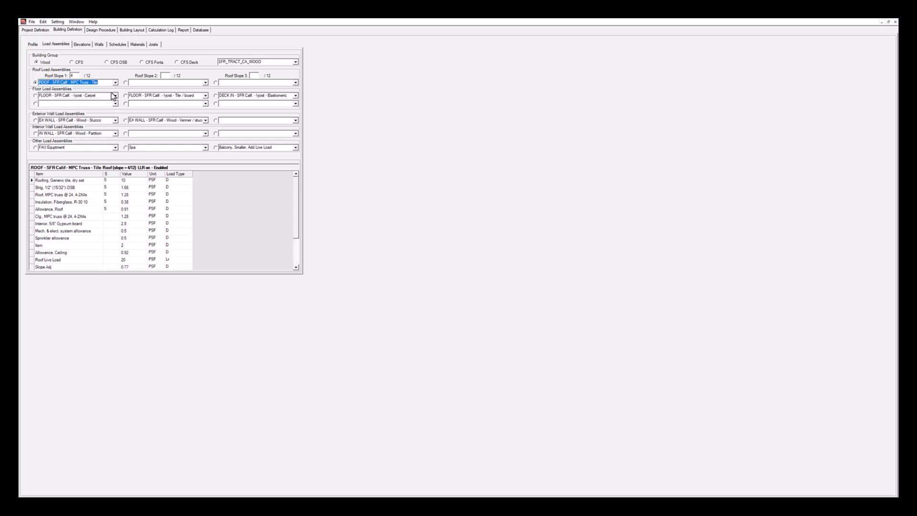
click(49, 83)
scroll(110, 239, down, 2)
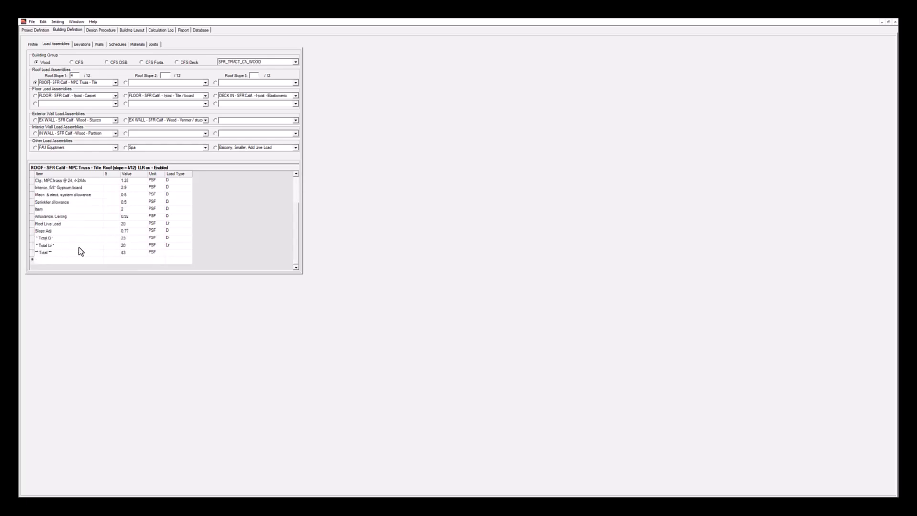
scroll(133, 247, up, 2)
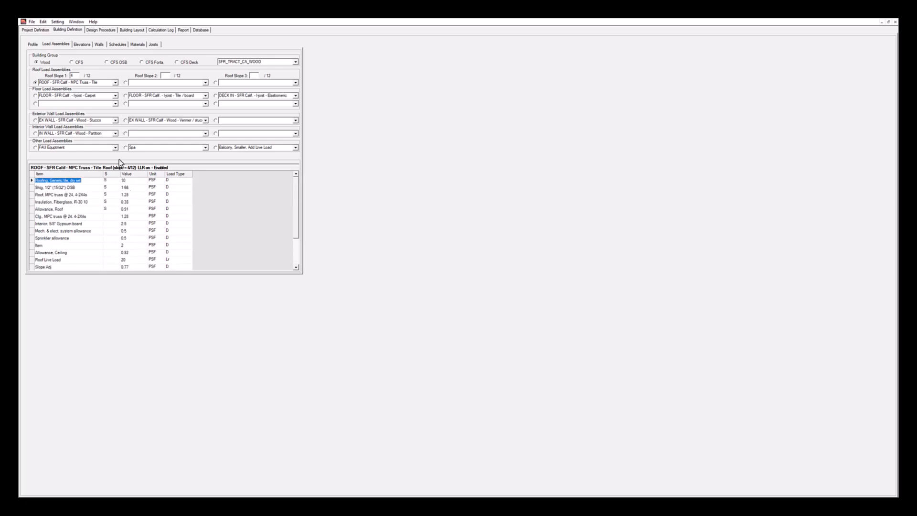
Examine the load breakdowns of the first floor, exterior wall, interior wall and other assemblies, including the other-assembly options
click(35, 96)
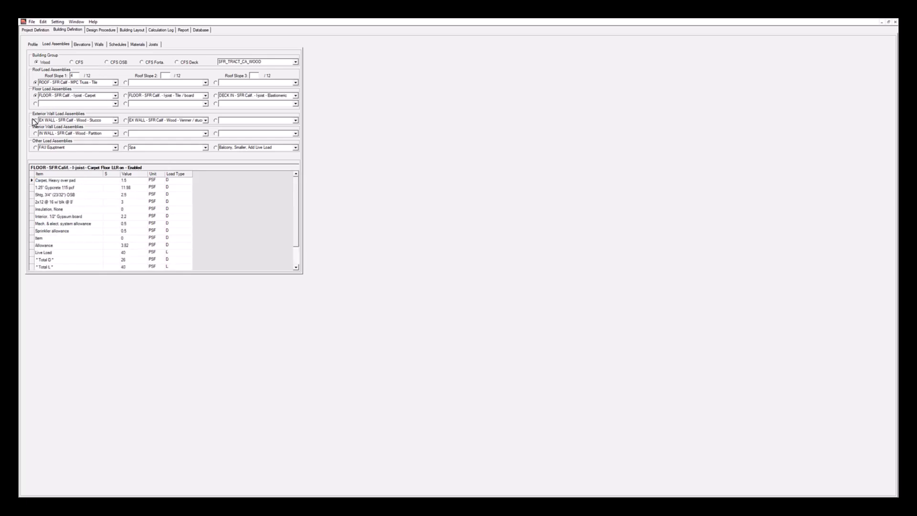
click(35, 121)
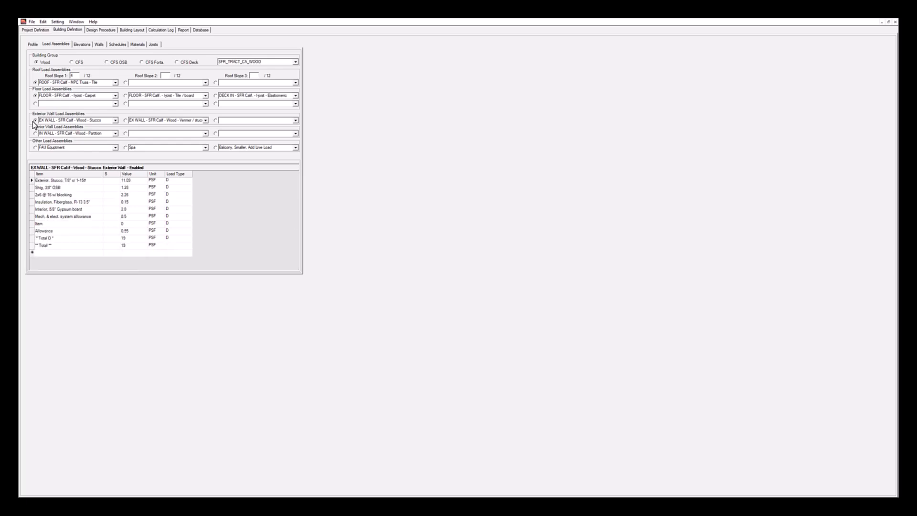
click(34, 134)
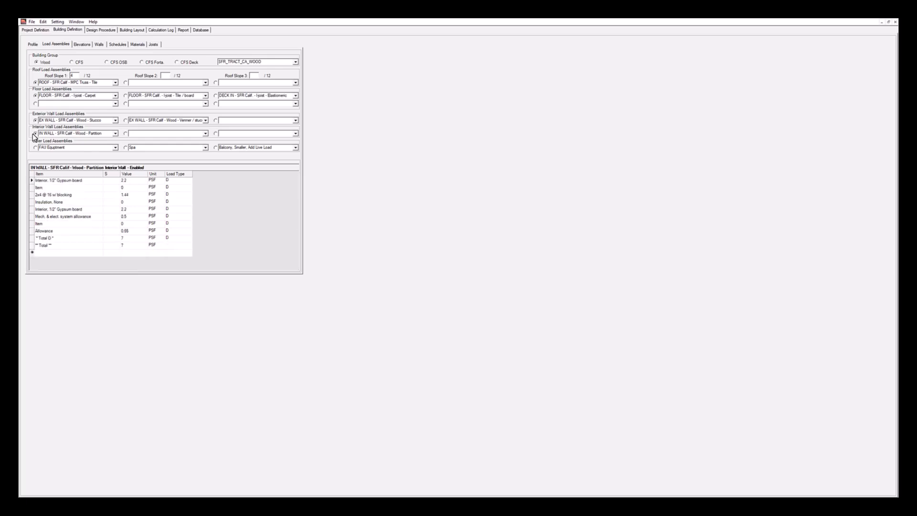
click(34, 147)
click(115, 148)
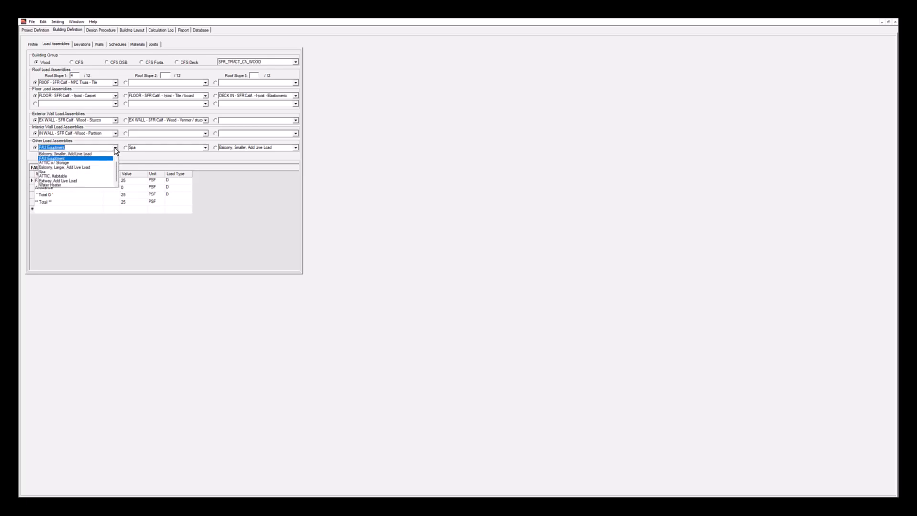
click(114, 150)
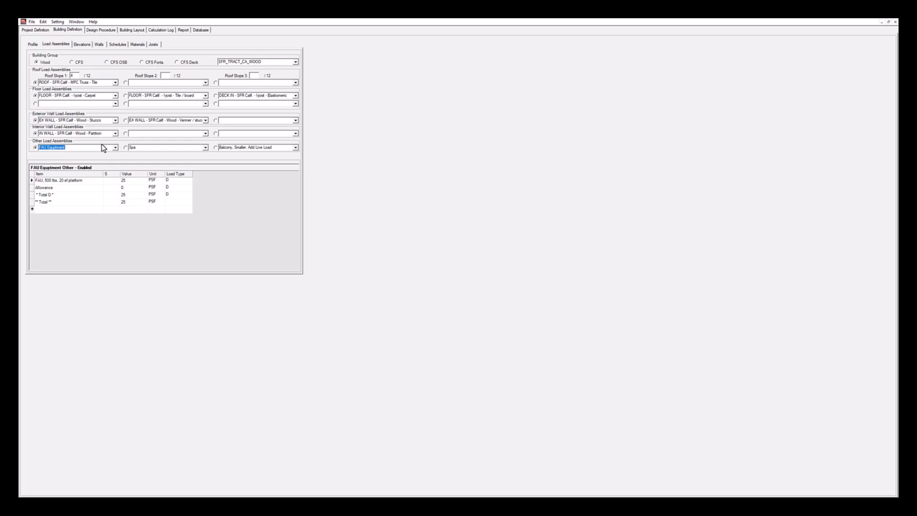
Review the building's wind and seismic elevation diagram from the roof down to the foundation
click(76, 46)
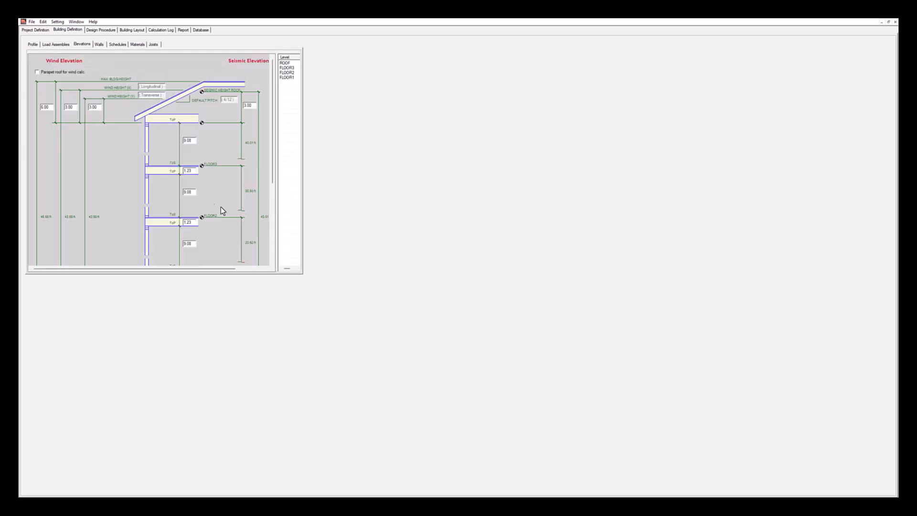
mouse_move(272, 174)
mouse_down()
mouse_move(272, 235)
mouse_move(274, 173)
mouse_up()
scroll(203, 229, down, 5)
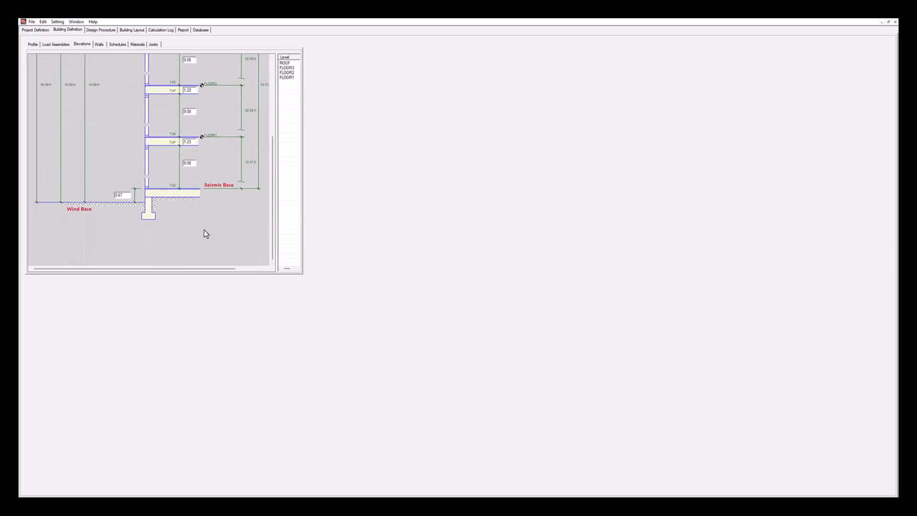
scroll(203, 230, up, 5)
Review the wall lengths and weights for the ROOF level and the list of levels available
click(99, 44)
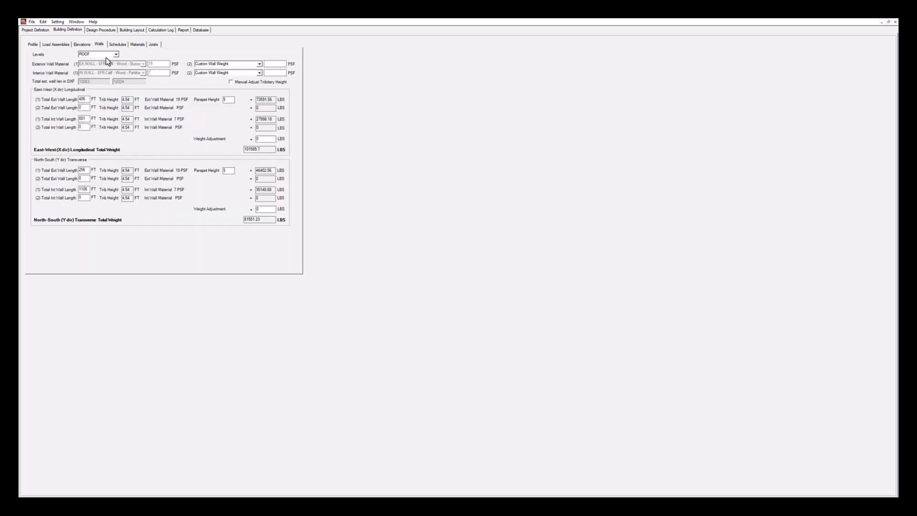
click(115, 54)
click(116, 53)
Review the material schedules, checking the options for timber, lumber, standard glue-laminated beams and field-fabricated shear walls
click(117, 44)
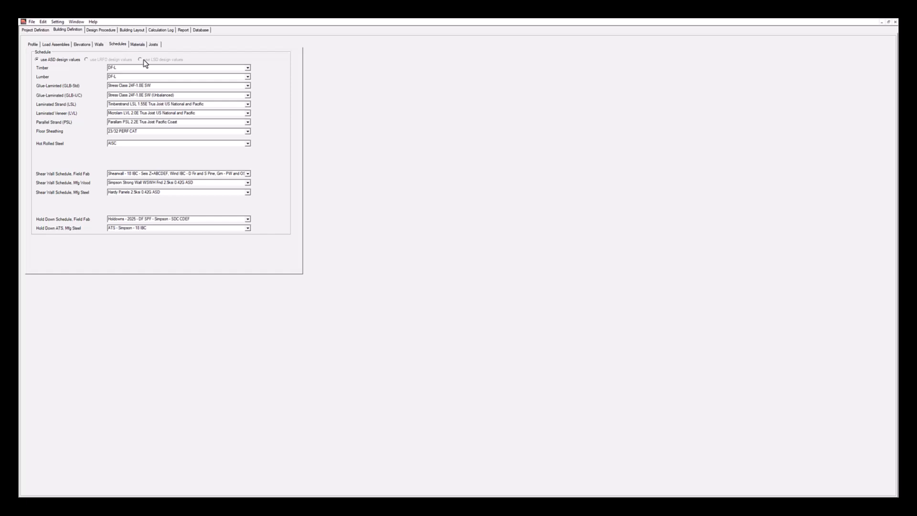
click(248, 68)
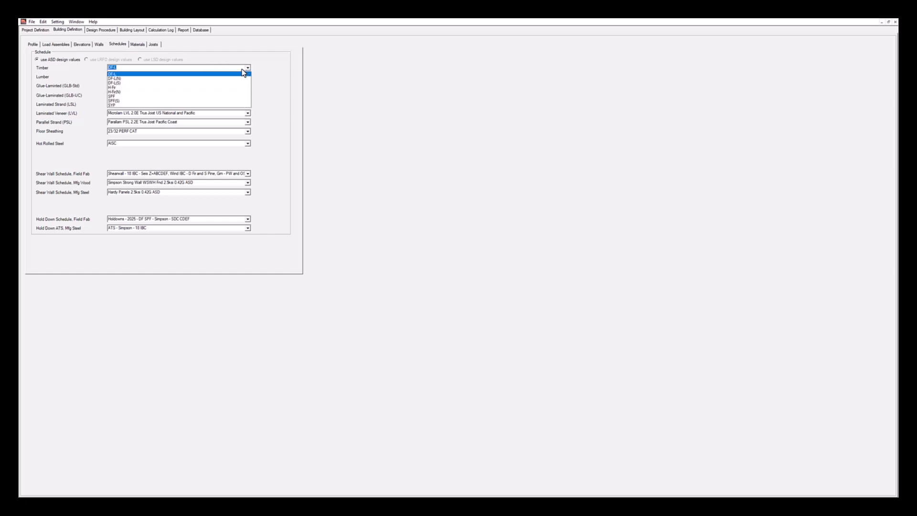
click(90, 73)
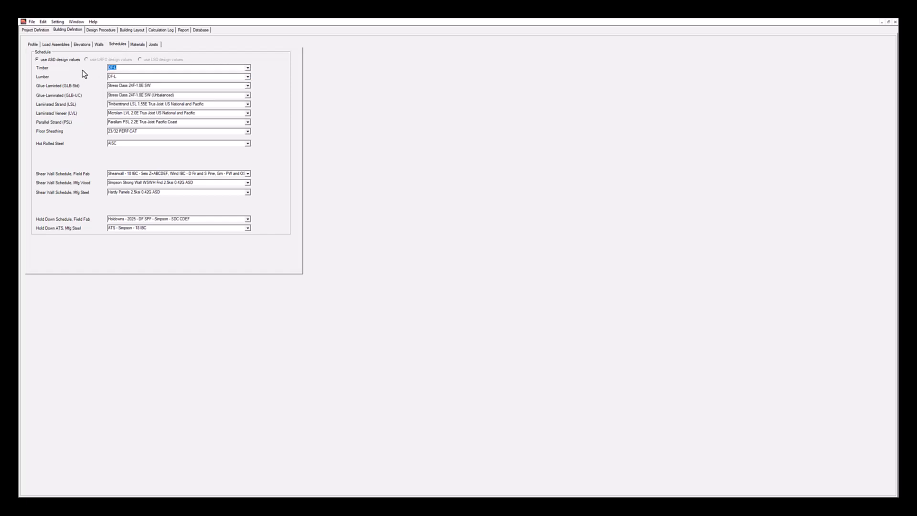
click(248, 76)
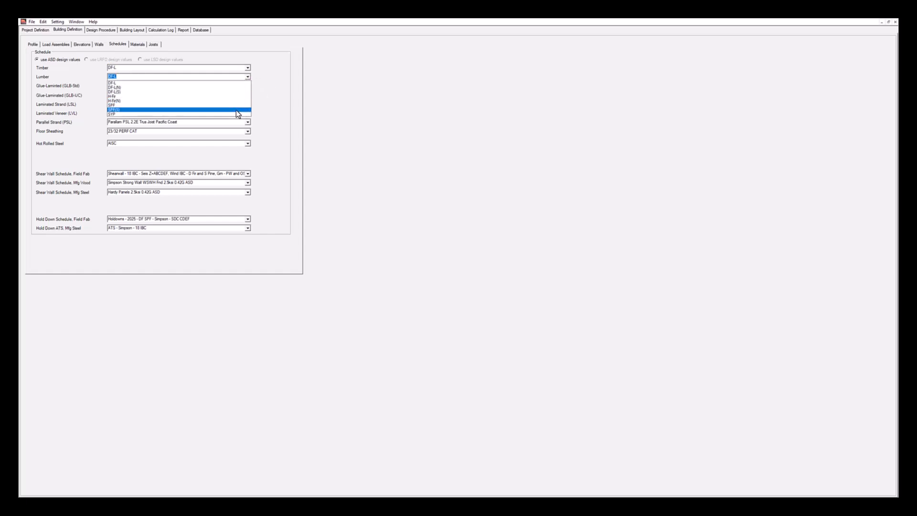
click(93, 87)
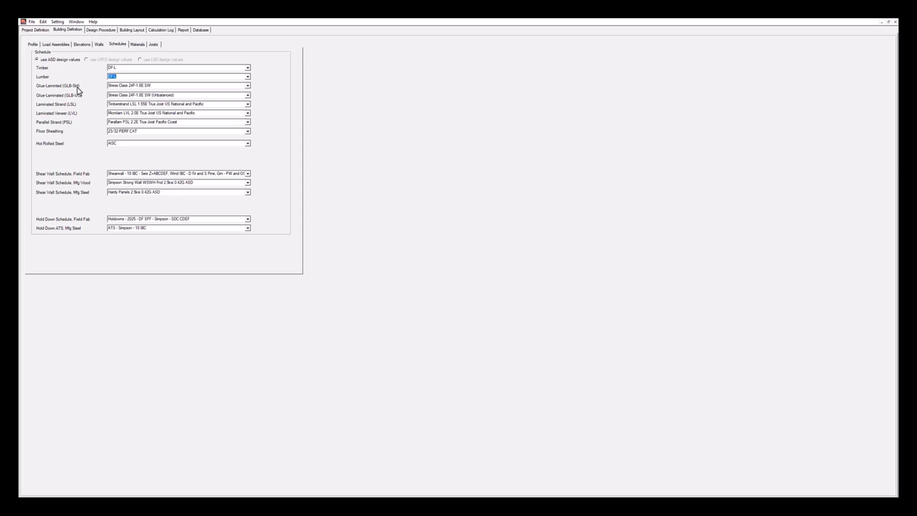
click(248, 86)
click(247, 88)
click(247, 173)
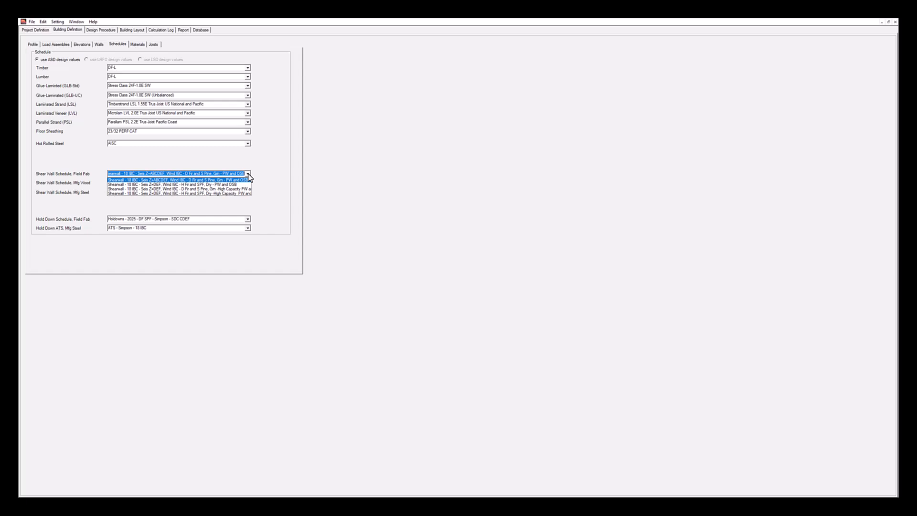
click(247, 173)
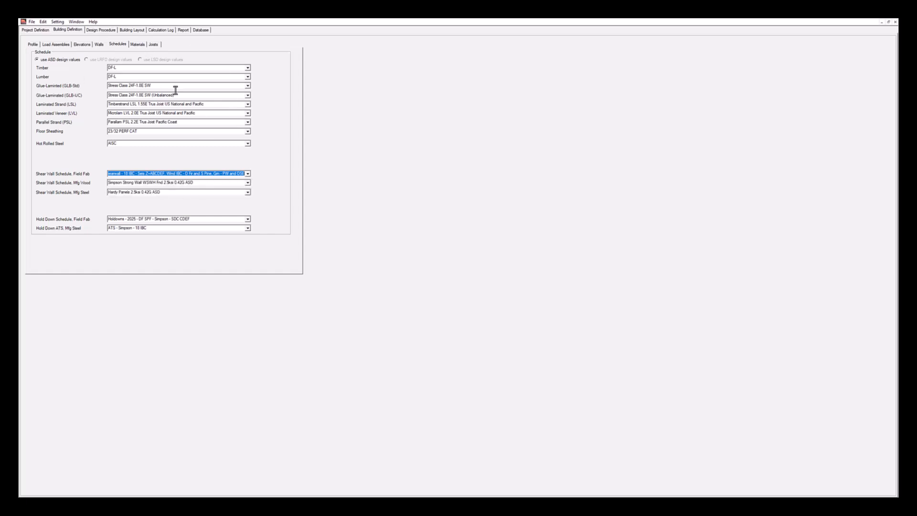
Try the Flexible & Rigid Envelope design method, and restore Tributary Area, Flexible Diaphragm
click(99, 29)
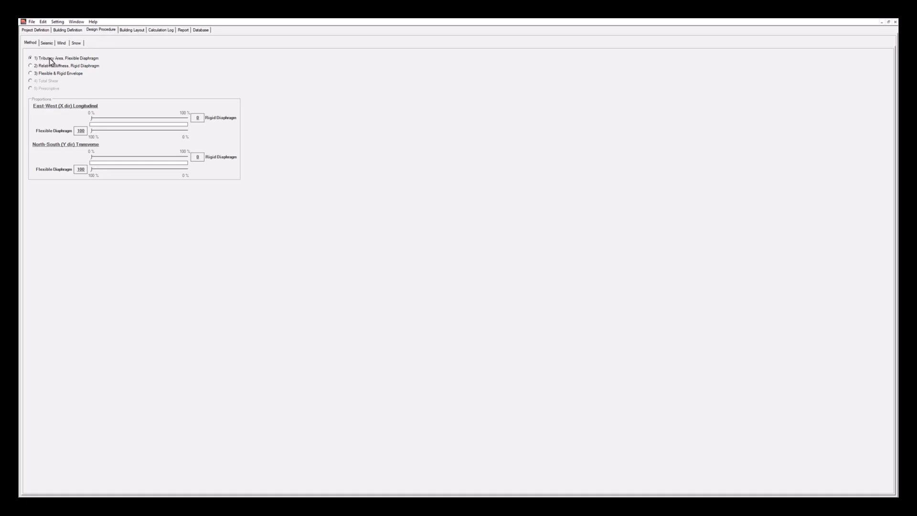
click(39, 73)
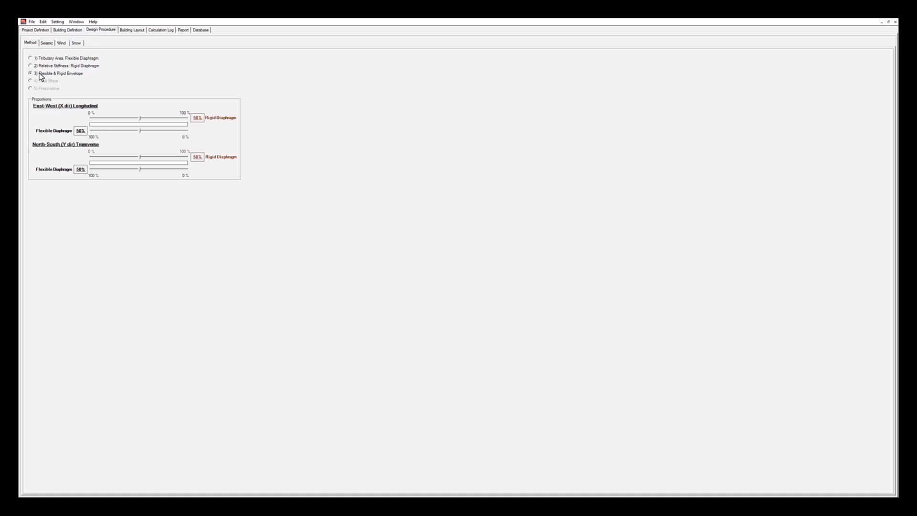
click(34, 60)
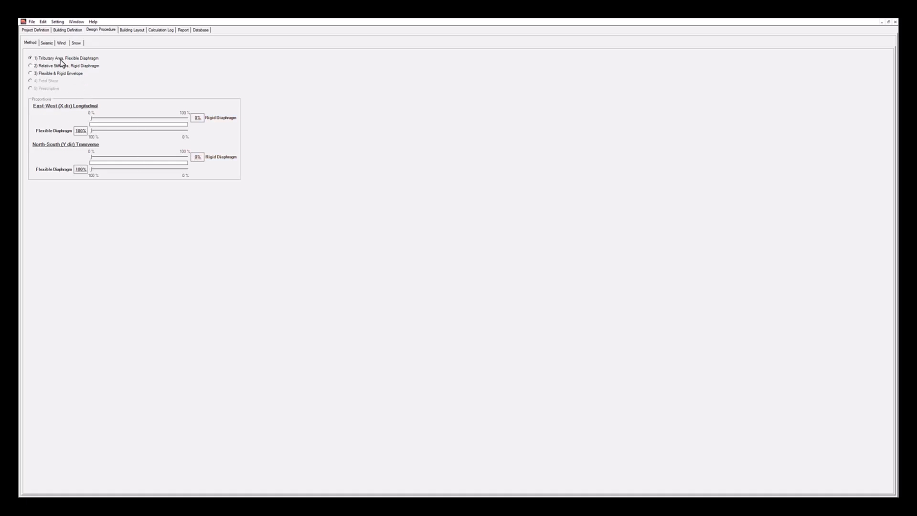
Review the project's seismic criteria together with the seismic and wind analysis procedures
click(45, 43)
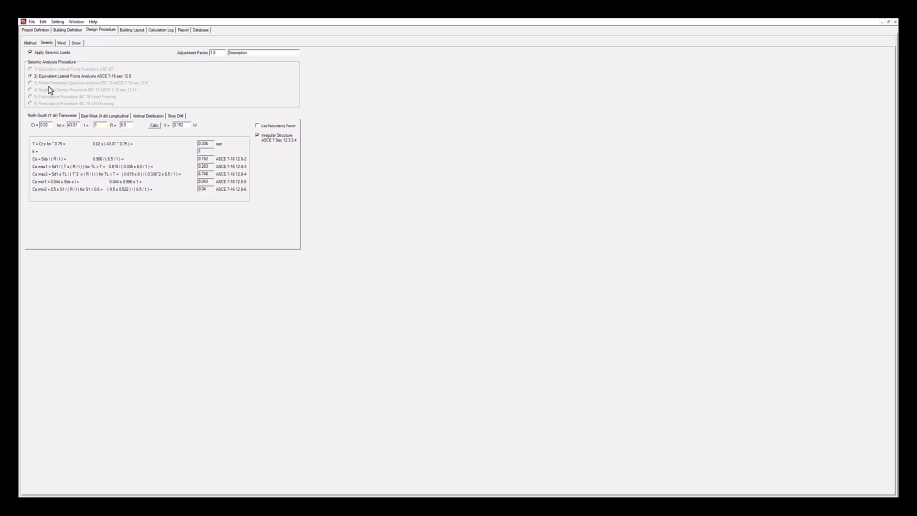
click(33, 30)
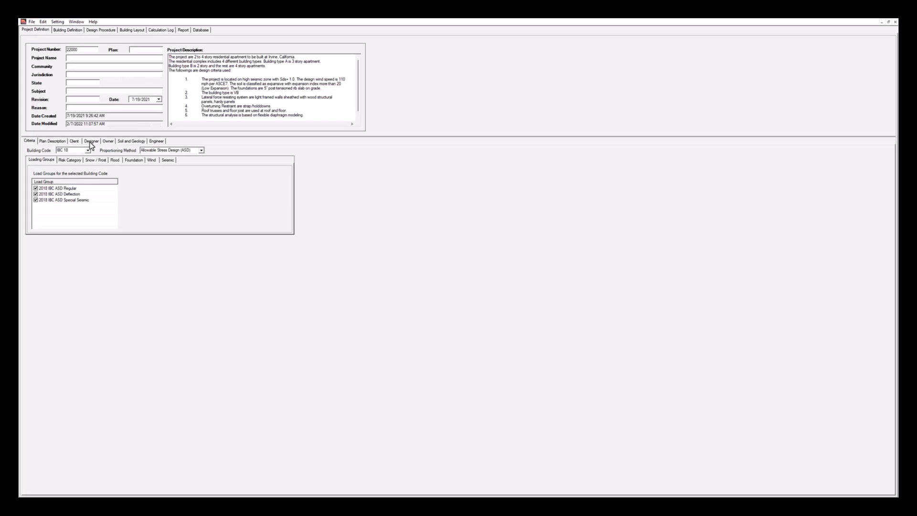
click(168, 161)
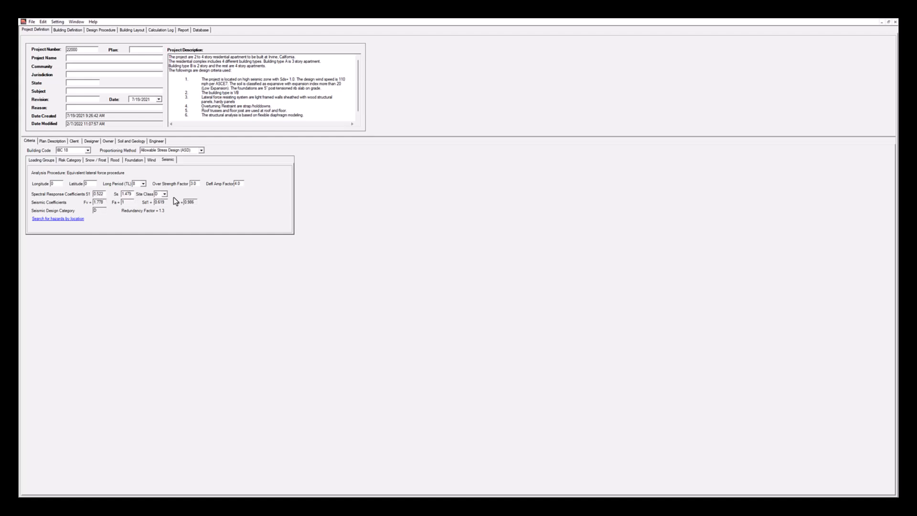
click(74, 30)
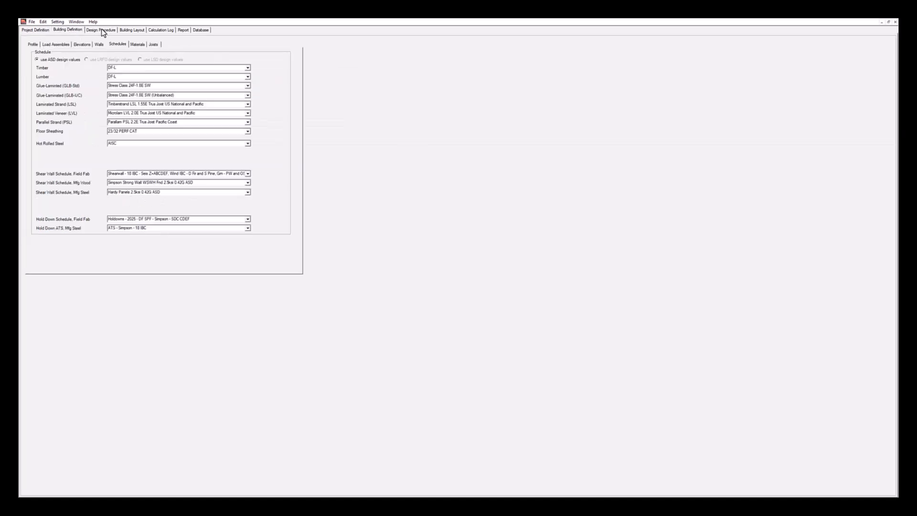
click(108, 31)
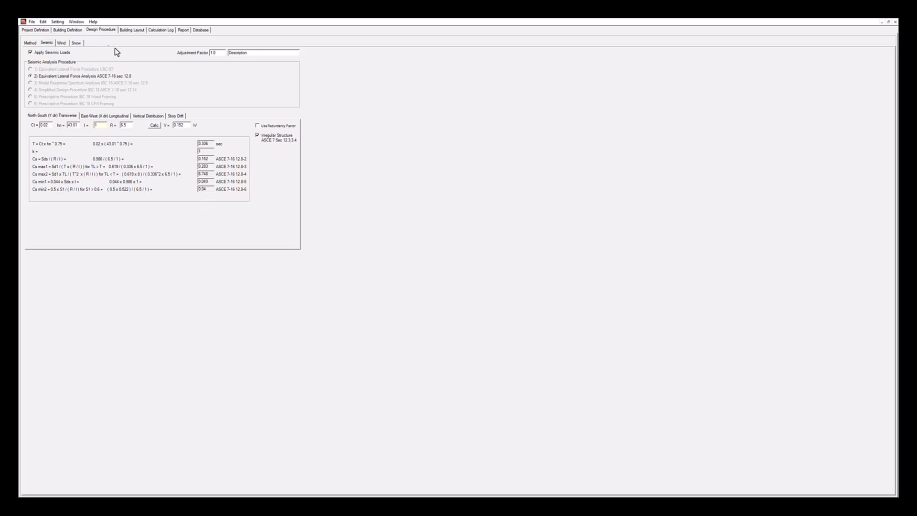
click(61, 44)
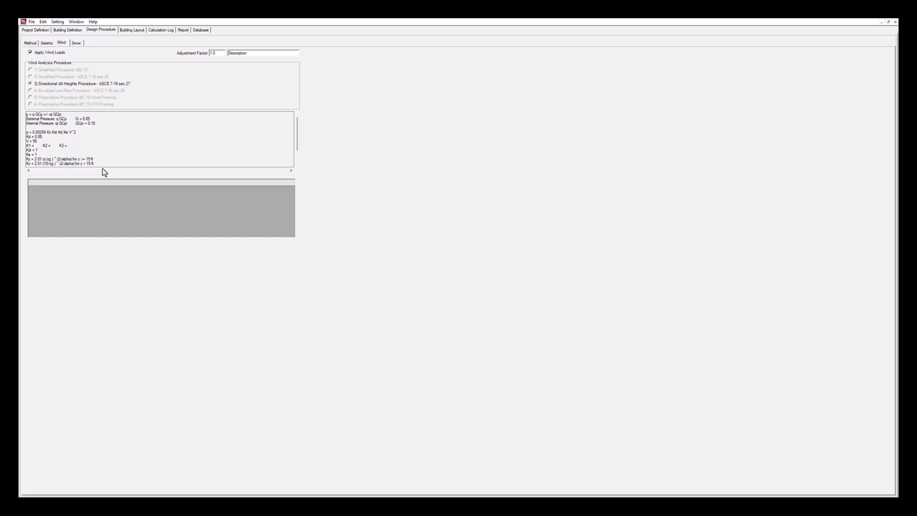
Open the building layout and inspect the roof-level plan with its diaphragms and shear walls
click(135, 31)
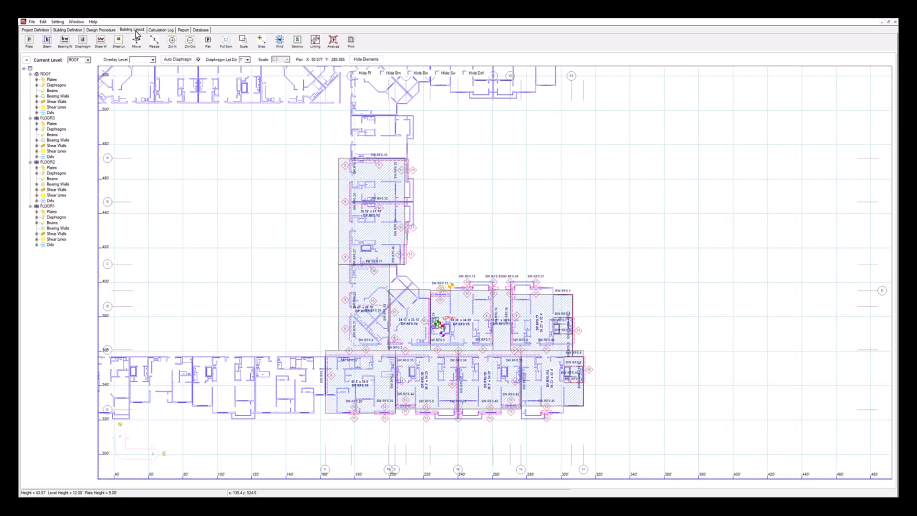
click(116, 40)
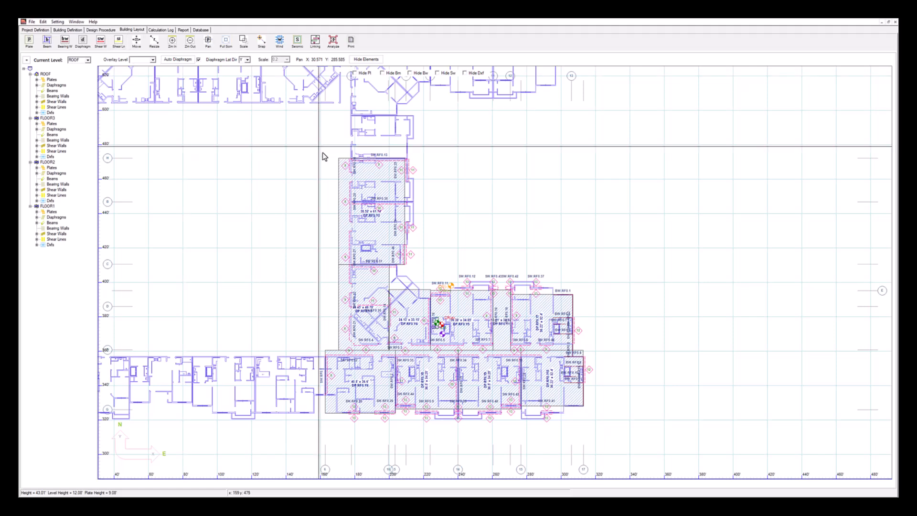
drag(429, 351, 412, 333)
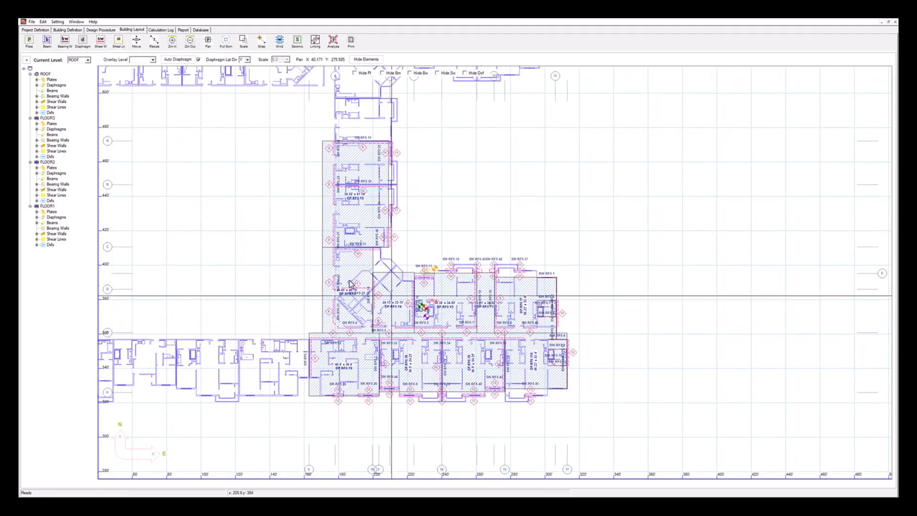
Inspect the definition and gravity load assembly of roof diaphragm DP.RF0.Y2, then close its design window
click(339, 141)
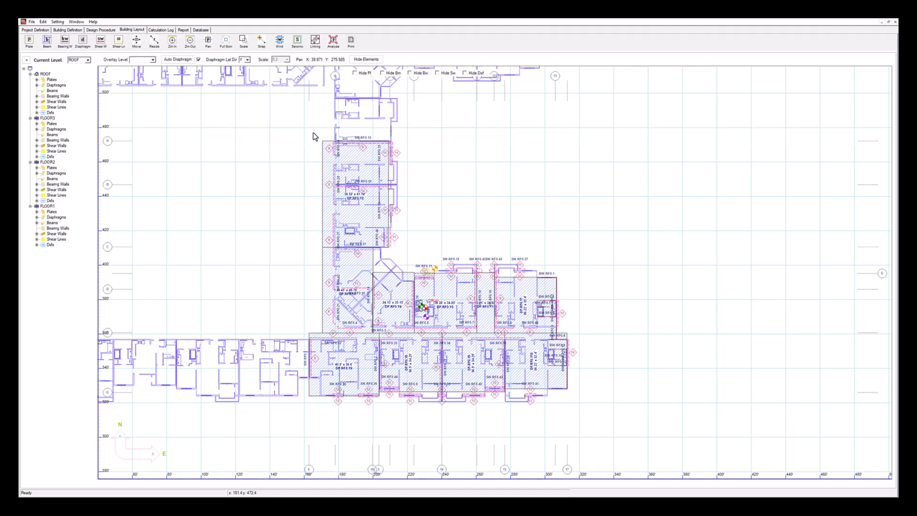
click(533, 156)
scroll(365, 169, up, 1)
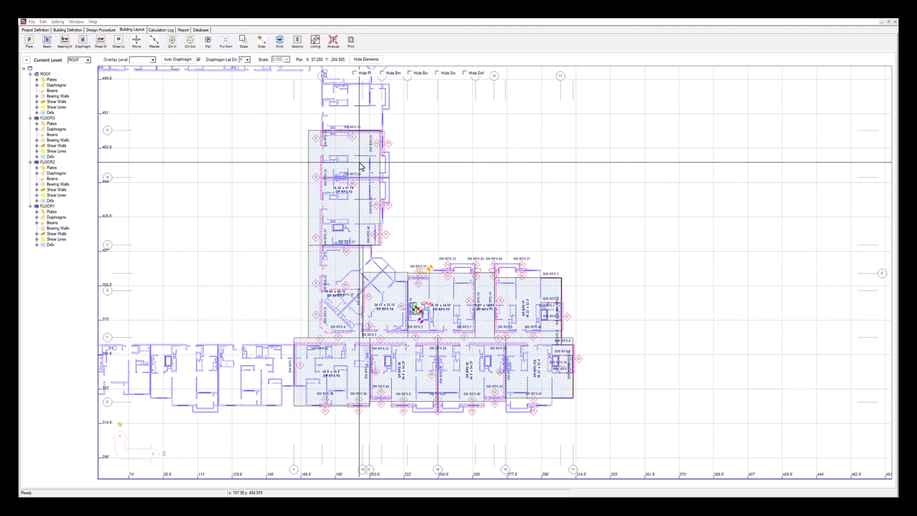
double_click(356, 165)
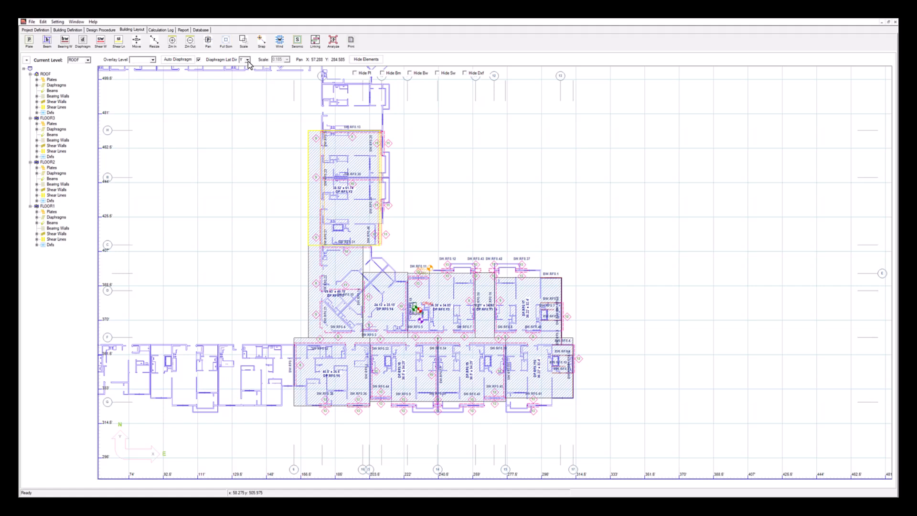
double_click(350, 216)
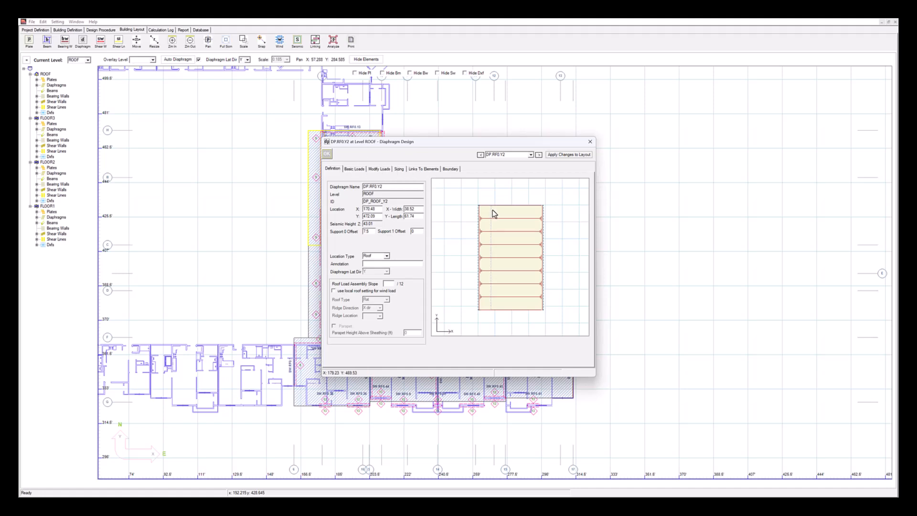
drag(415, 147, 343, 148)
click(282, 170)
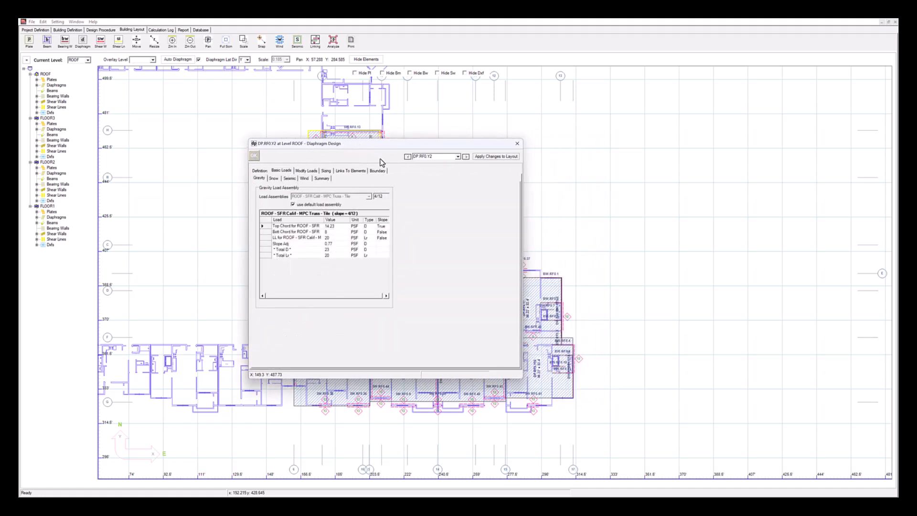
drag(386, 153, 327, 149)
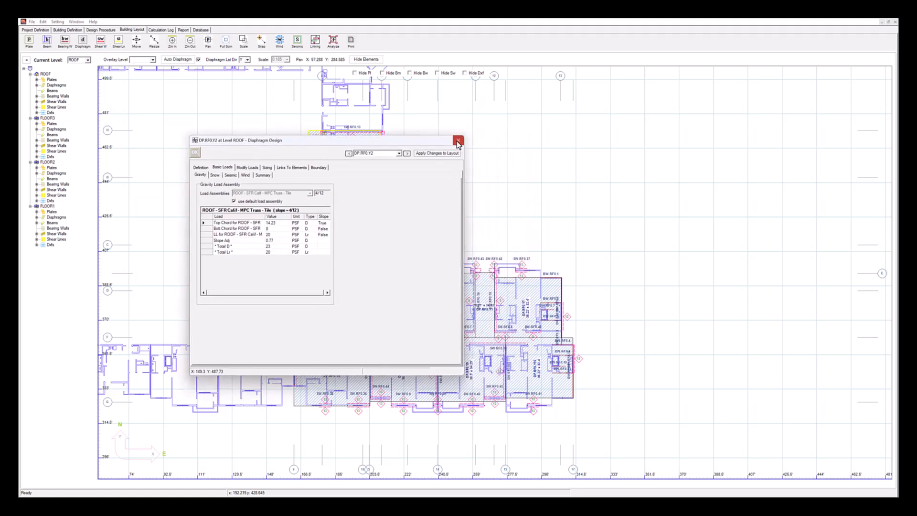
click(459, 139)
Review the definition of roof diaphragm DP.RF0.Y3 and close its design window
click(356, 265)
double_click(356, 265)
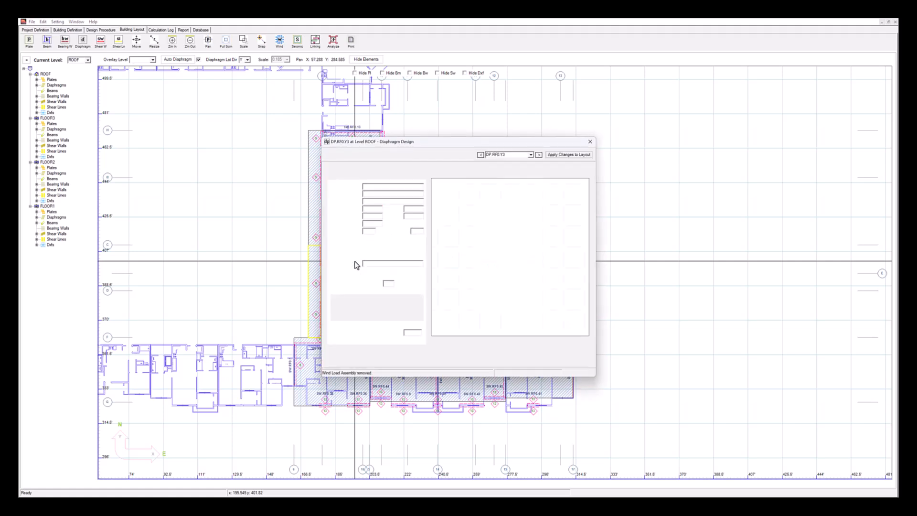
drag(404, 145, 231, 118)
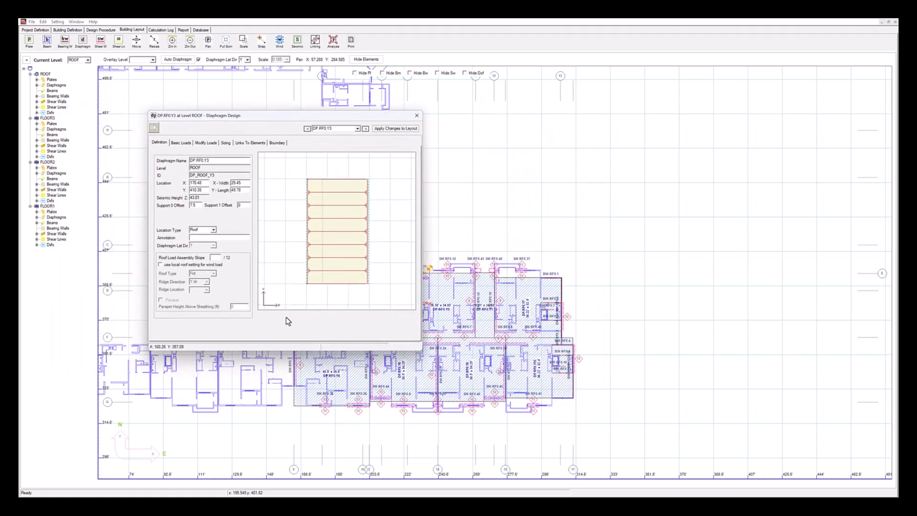
click(416, 115)
Set the diaphragm lateral direction to X and inspect the roof diaphragms in that direction
click(248, 60)
click(245, 73)
click(360, 198)
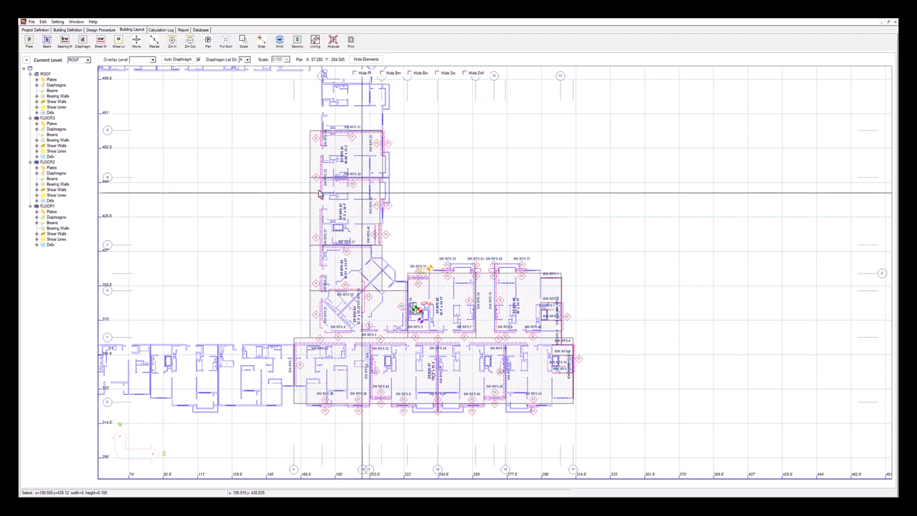
click(357, 194)
click(362, 158)
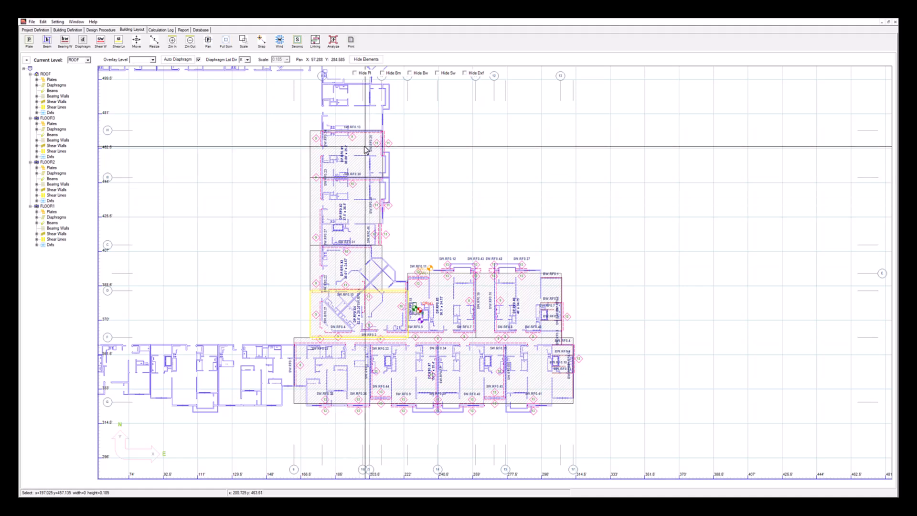
Set the diaphragm lateral direction to blank and inspect the gravity plates at the roof plan's east end
click(247, 60)
click(244, 71)
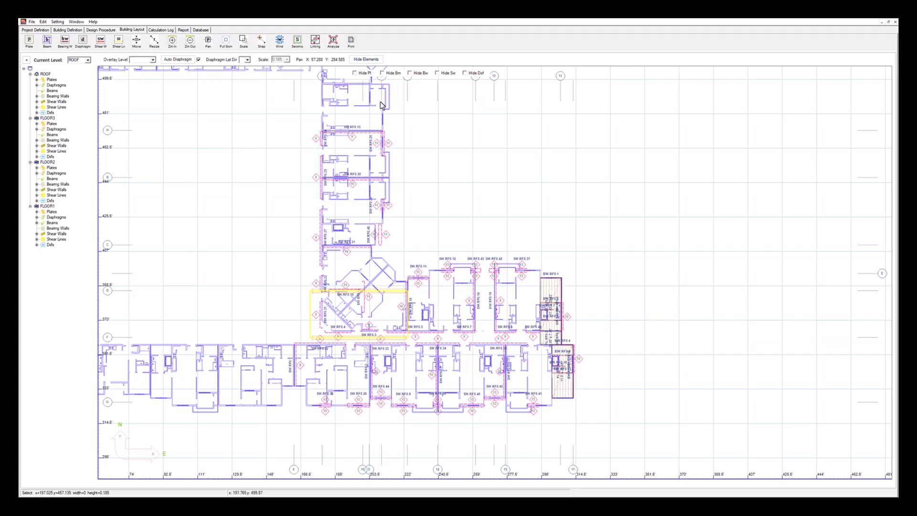
scroll(571, 365, up, 3)
drag(600, 352, 441, 295)
scroll(364, 253, up, 4)
scroll(329, 236, up, 4)
drag(327, 237, 421, 235)
Review roof plate PL.RF0.1's definition and basic gravity loads, and open its load summary
double_click(392, 212)
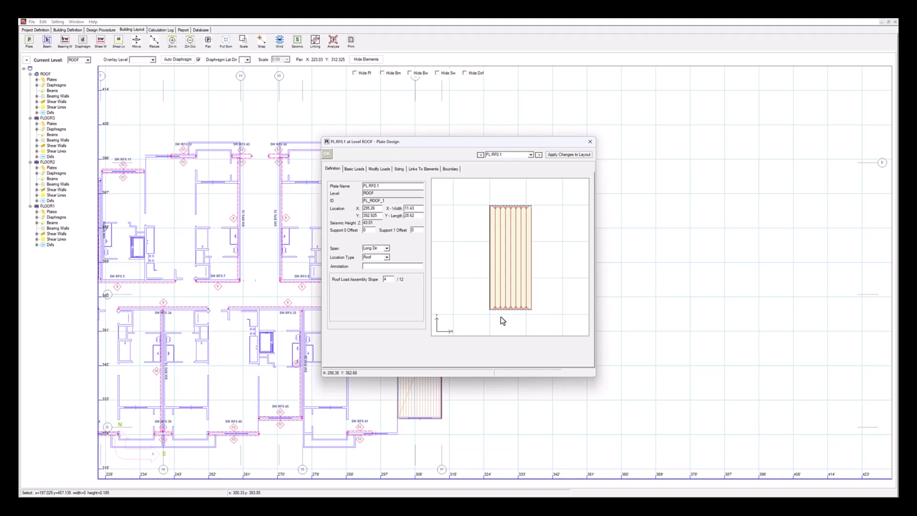
click(352, 169)
click(366, 225)
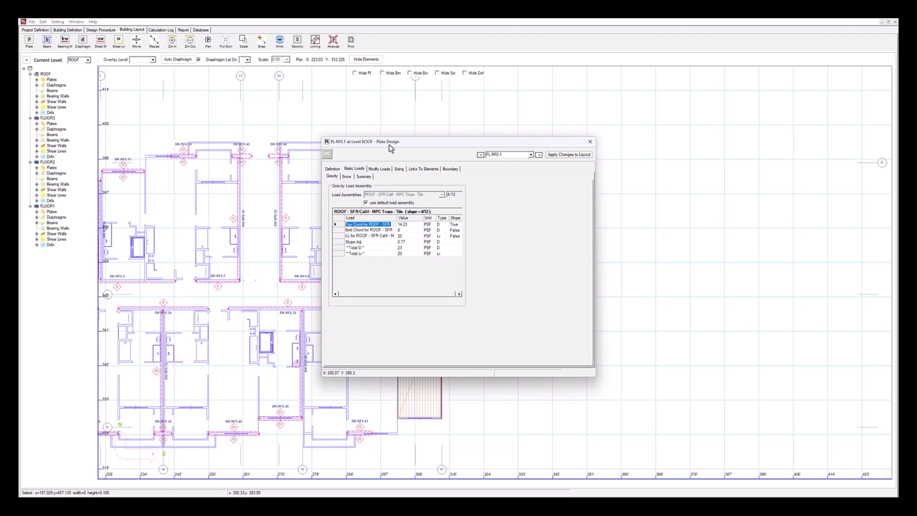
drag(385, 148, 506, 173)
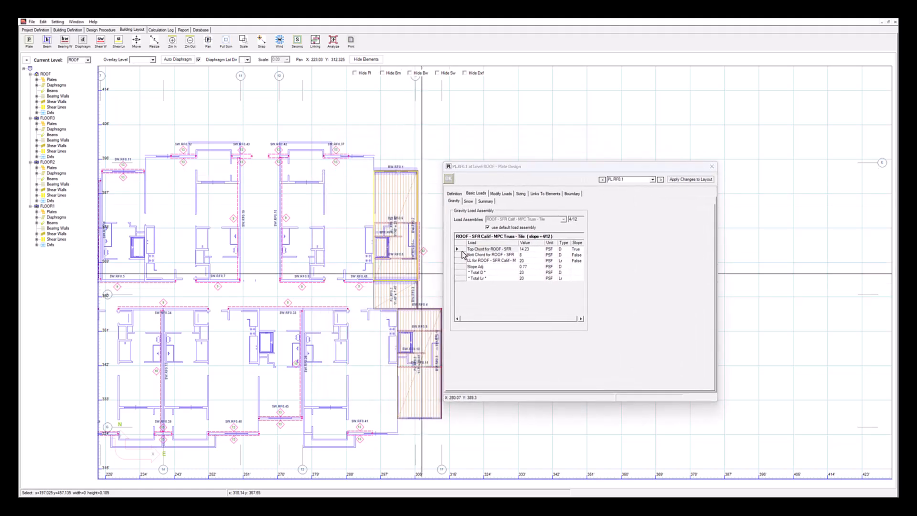
click(470, 203)
click(485, 203)
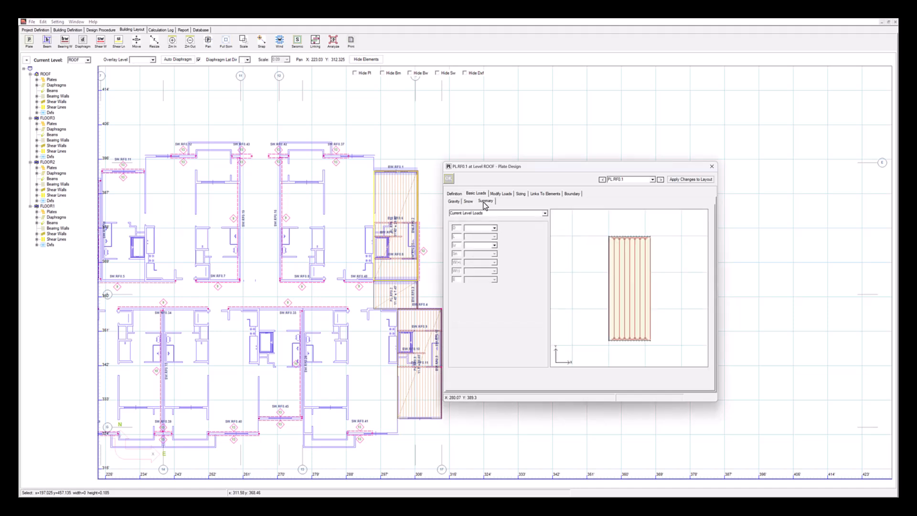
Display all loads in the plate's load summary, examine its individual dead load entries, and close the plate design
click(531, 215)
click(544, 214)
click(492, 223)
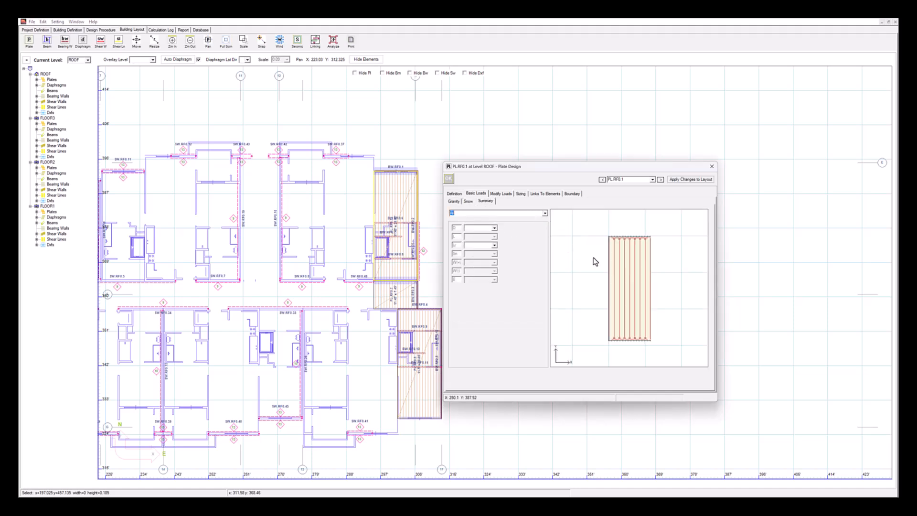
click(494, 228)
click(480, 239)
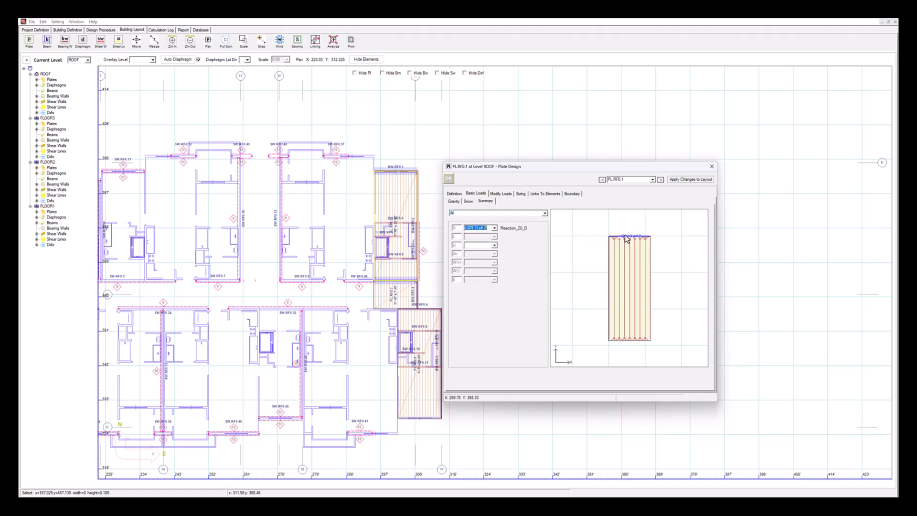
click(493, 229)
click(486, 244)
click(494, 228)
click(482, 249)
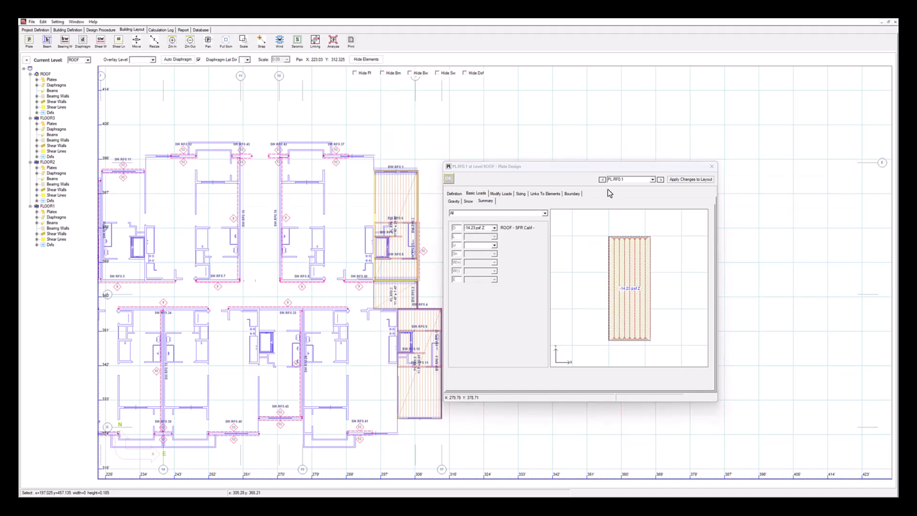
click(711, 167)
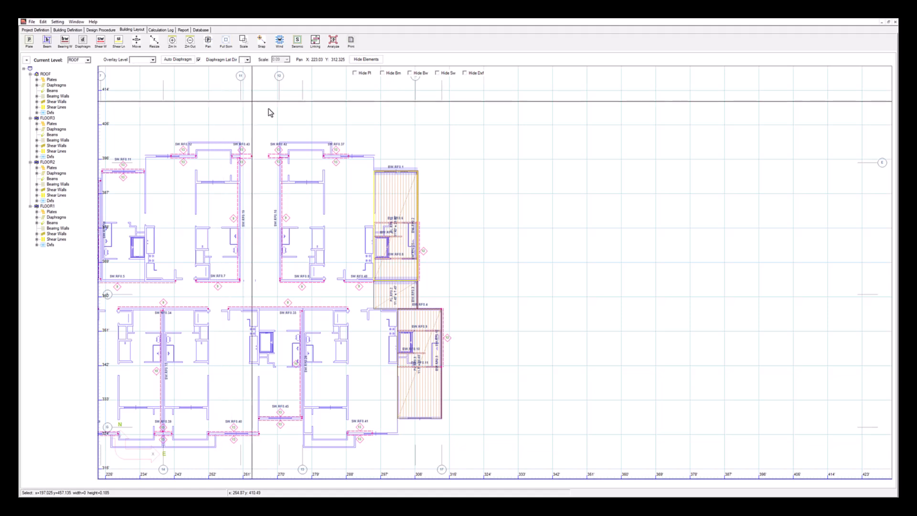
Review the wall, hold-down and support sizing of roof shear wall SW.RF0.37, then close its design window
double_click(336, 157)
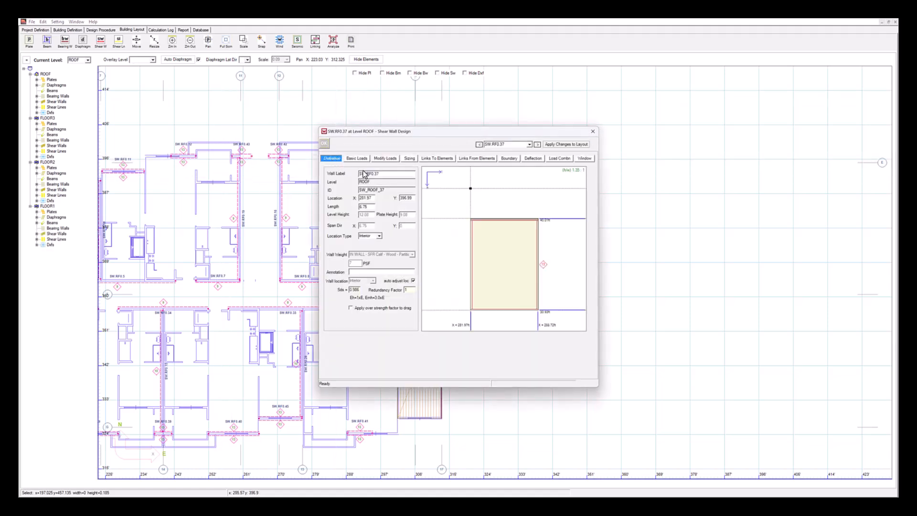
click(409, 159)
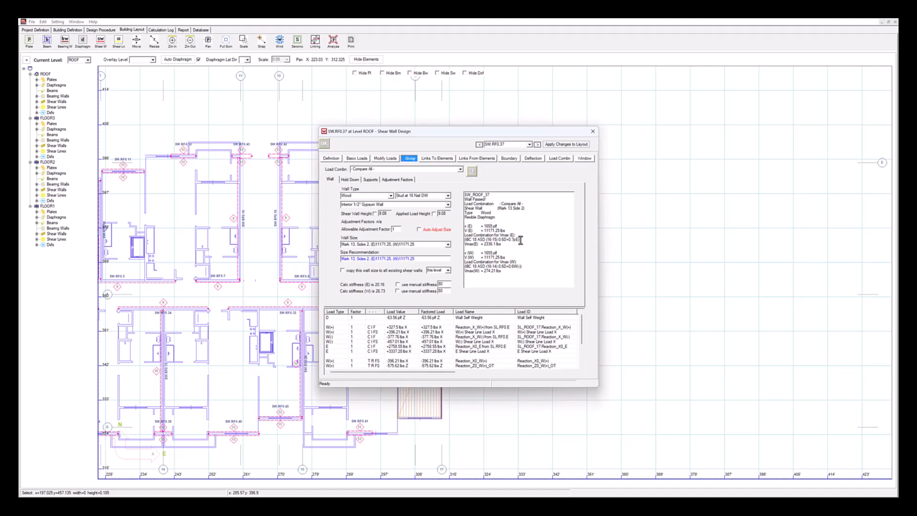
click(352, 180)
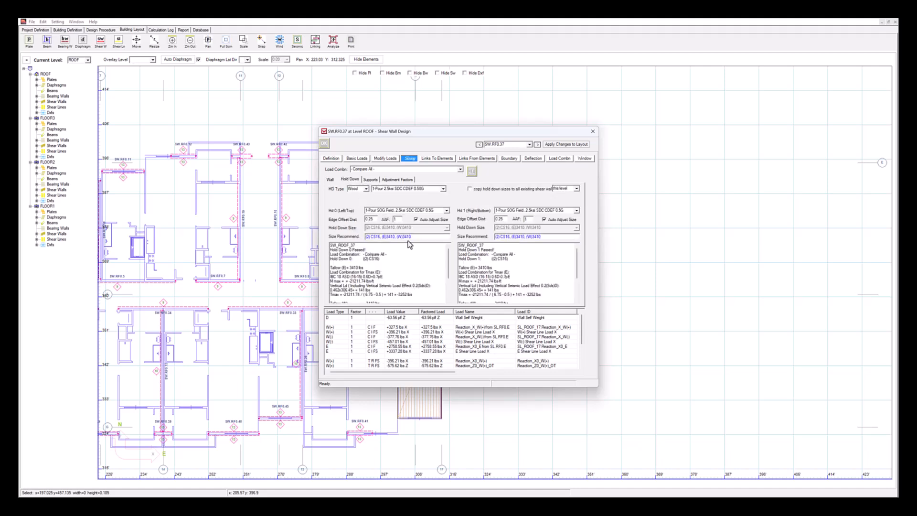
click(369, 179)
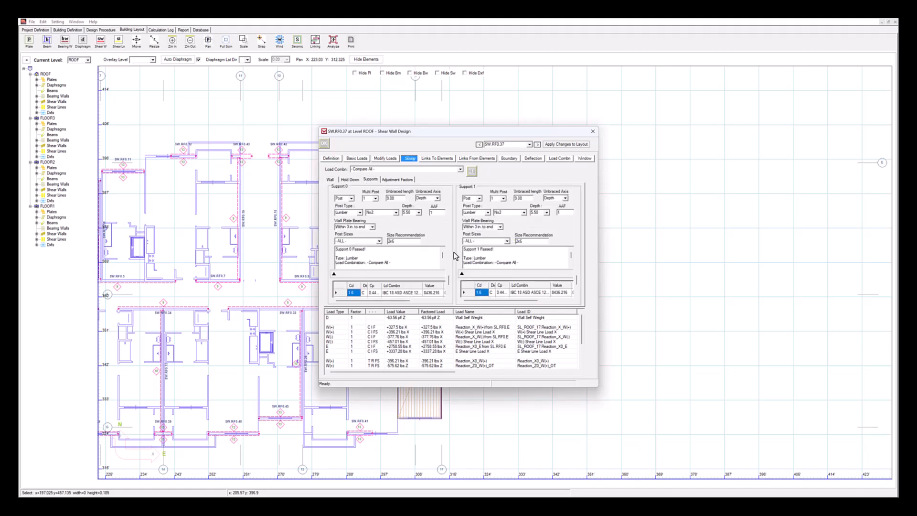
click(656, 221)
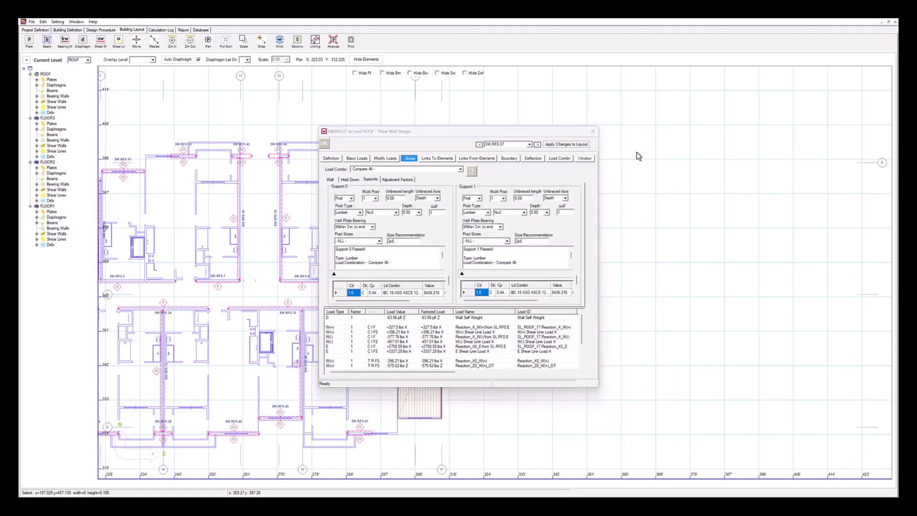
click(593, 131)
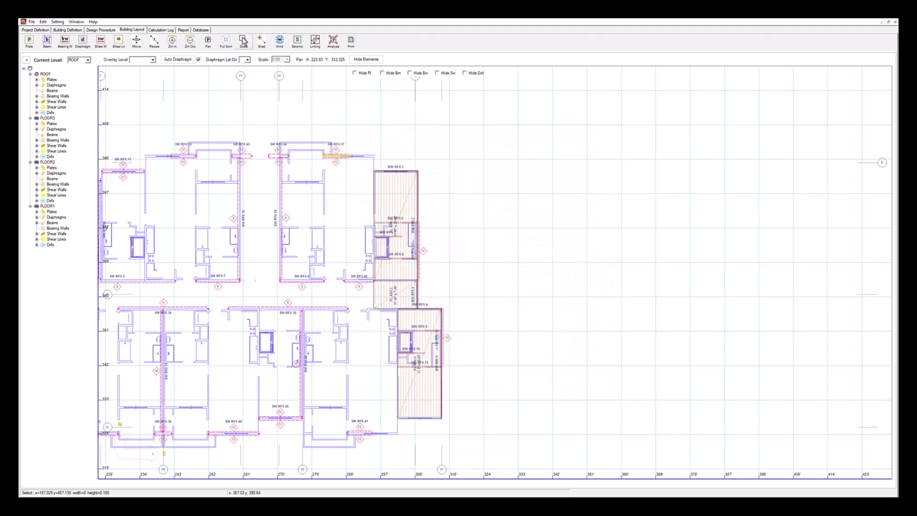
Analyze the building and generate the complete calculation report
click(333, 41)
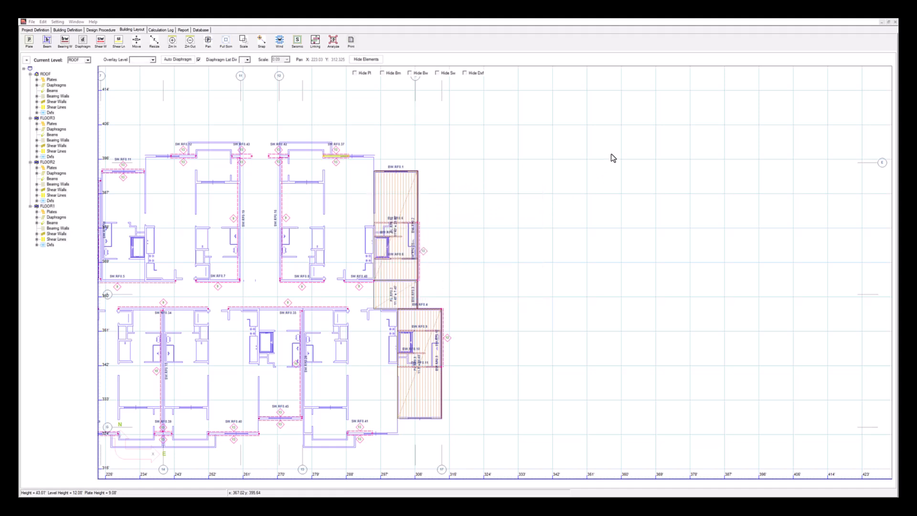
click(184, 30)
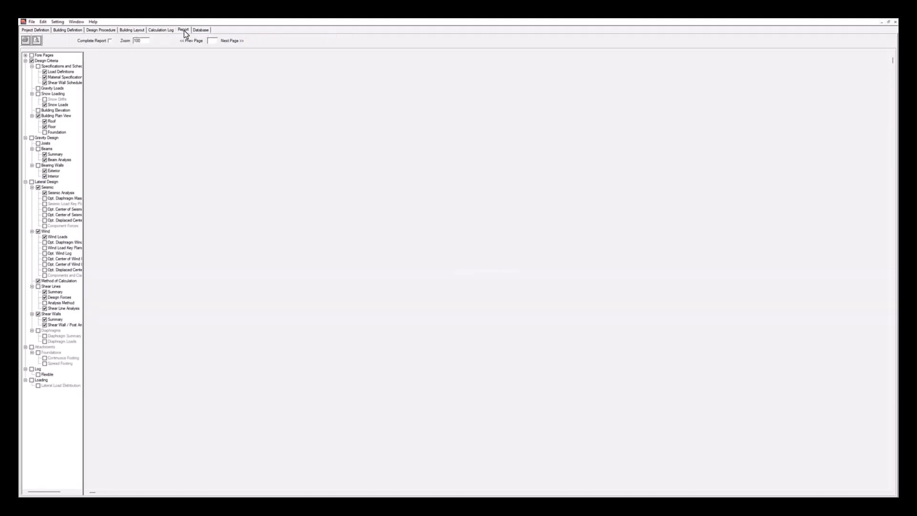
click(37, 40)
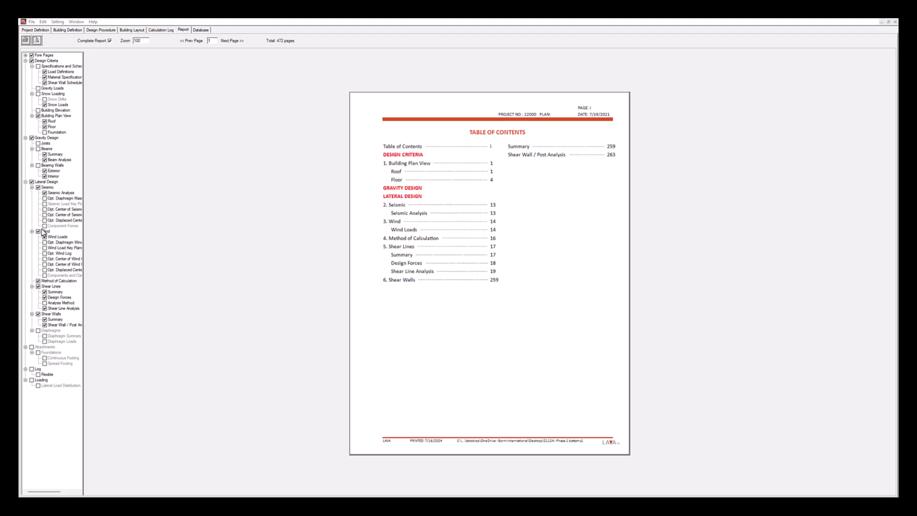
Examine the report's gravity and lateral layout pages for the roof and floors, through to the seismic analysis page
click(239, 42)
click(239, 42)
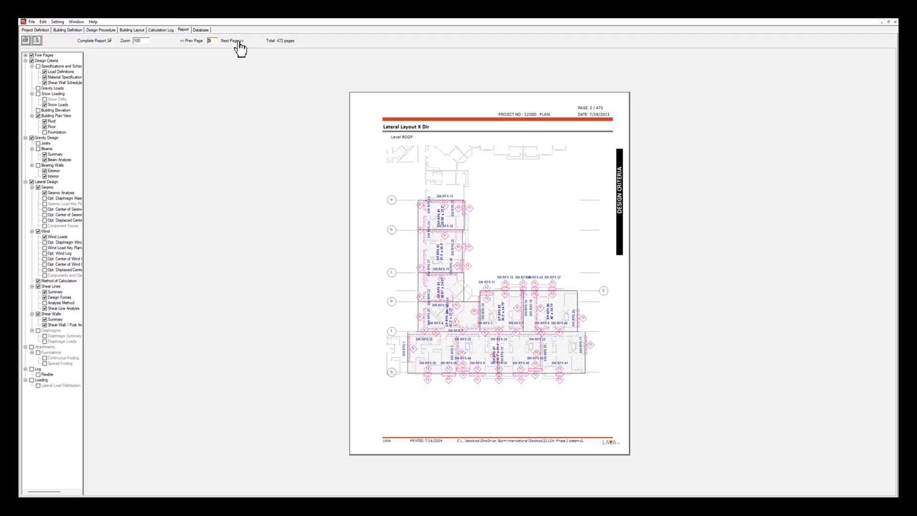
click(238, 42)
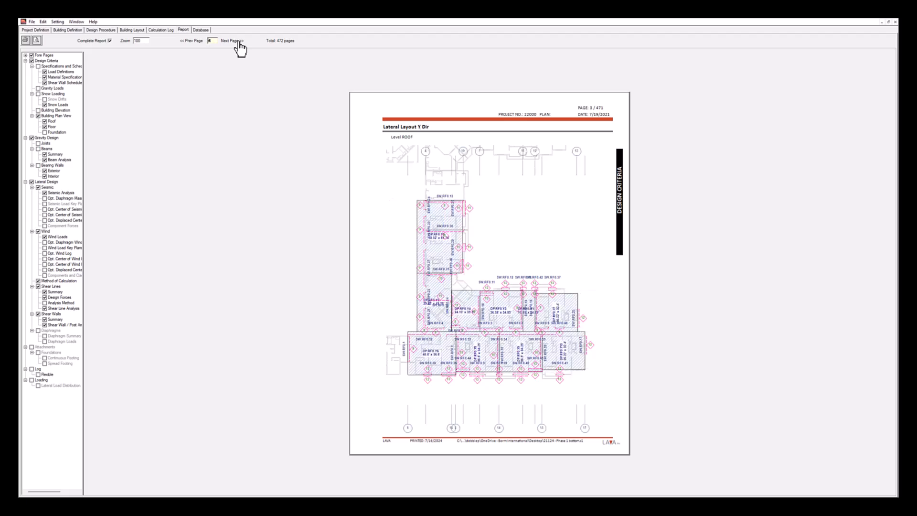
click(238, 42)
click(239, 42)
click(239, 42)
click(239, 42)
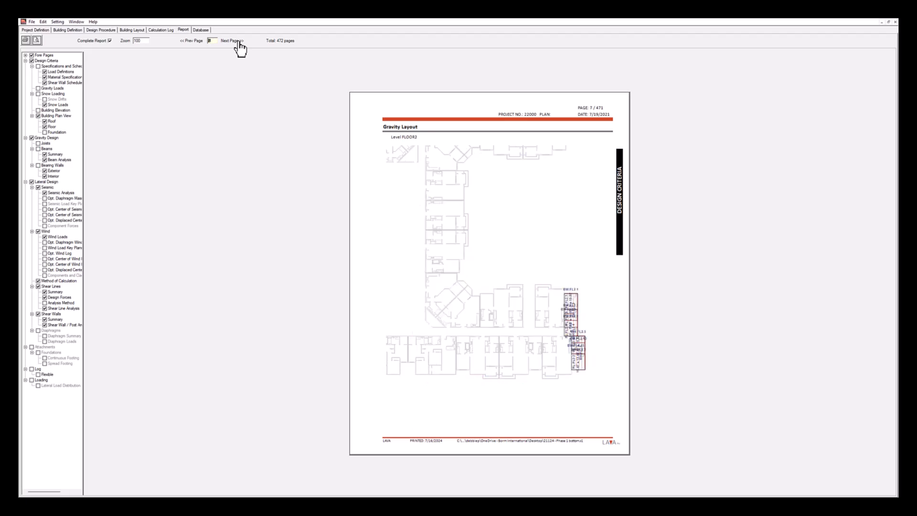
click(239, 42)
click(239, 42)
click(239, 42)
click(239, 42)
click(239, 42)
click(239, 42)
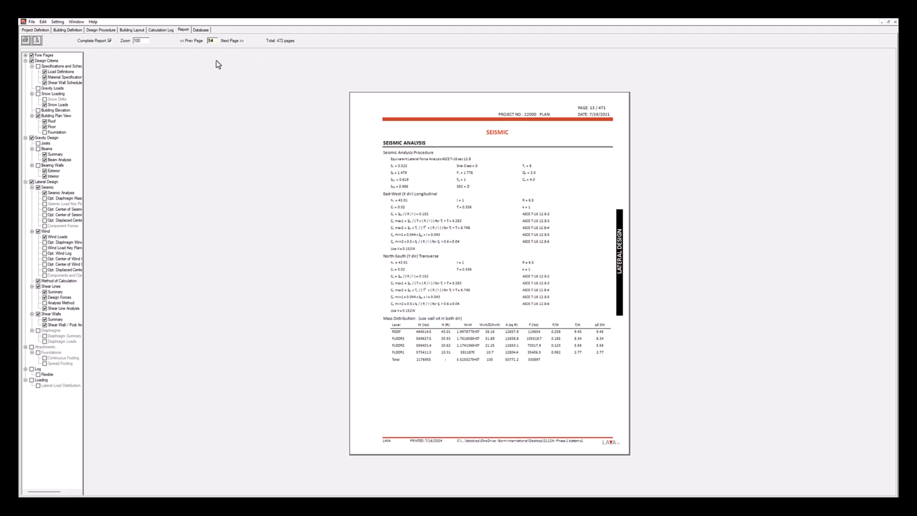
Examine the report's wind loads, method of calculation and shear lines summary pages
click(235, 41)
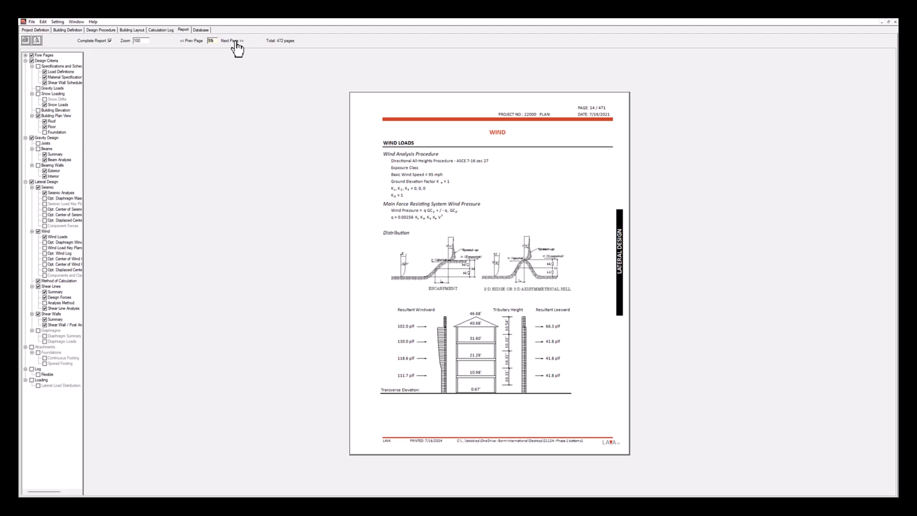
click(234, 42)
click(235, 42)
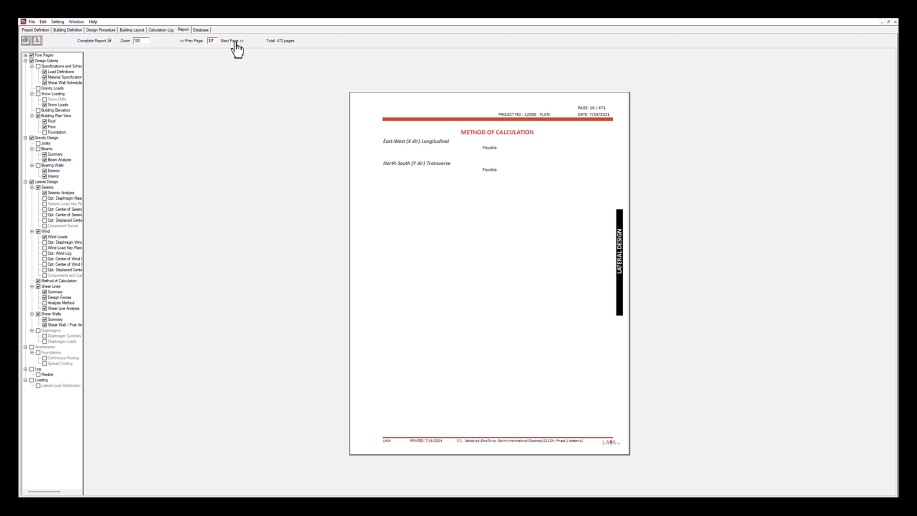
click(235, 42)
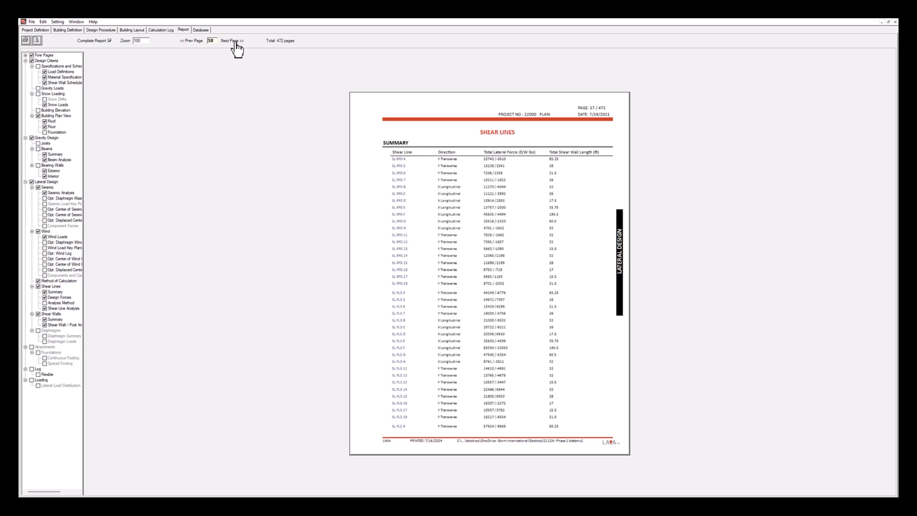